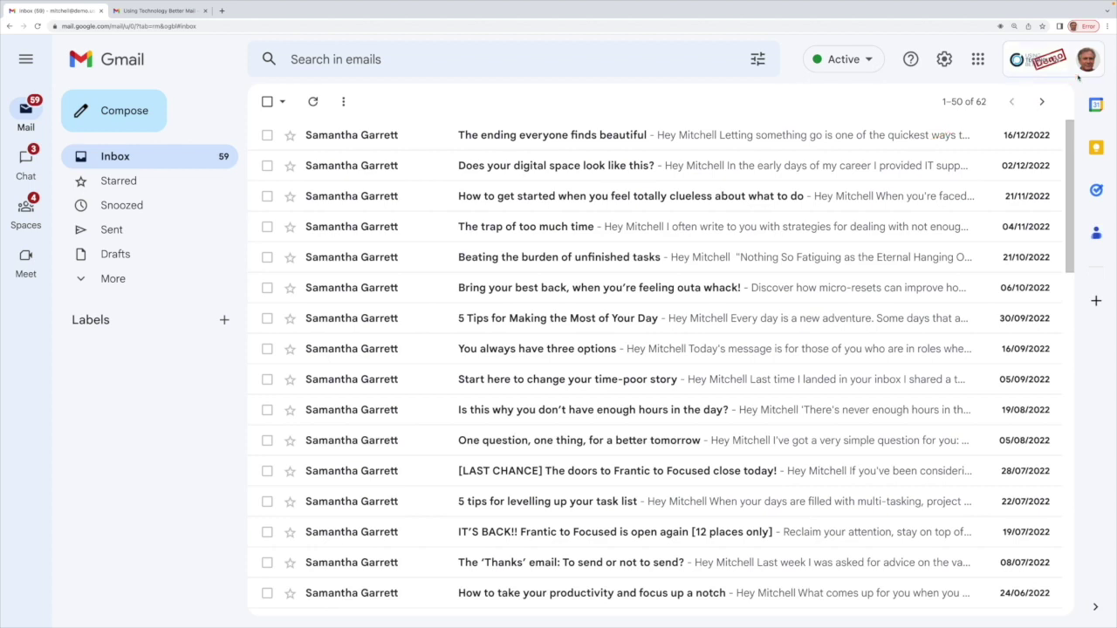
Step: From Settings' Accounts tab, start 'Add another account' under Grant access to your account
click(944, 59)
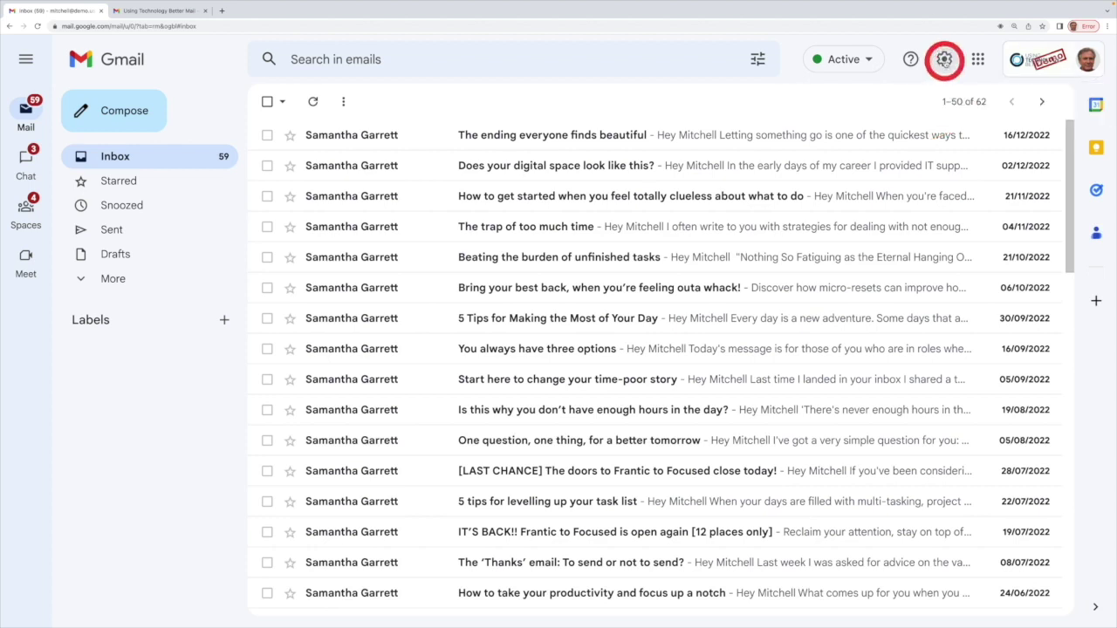
click(951, 137)
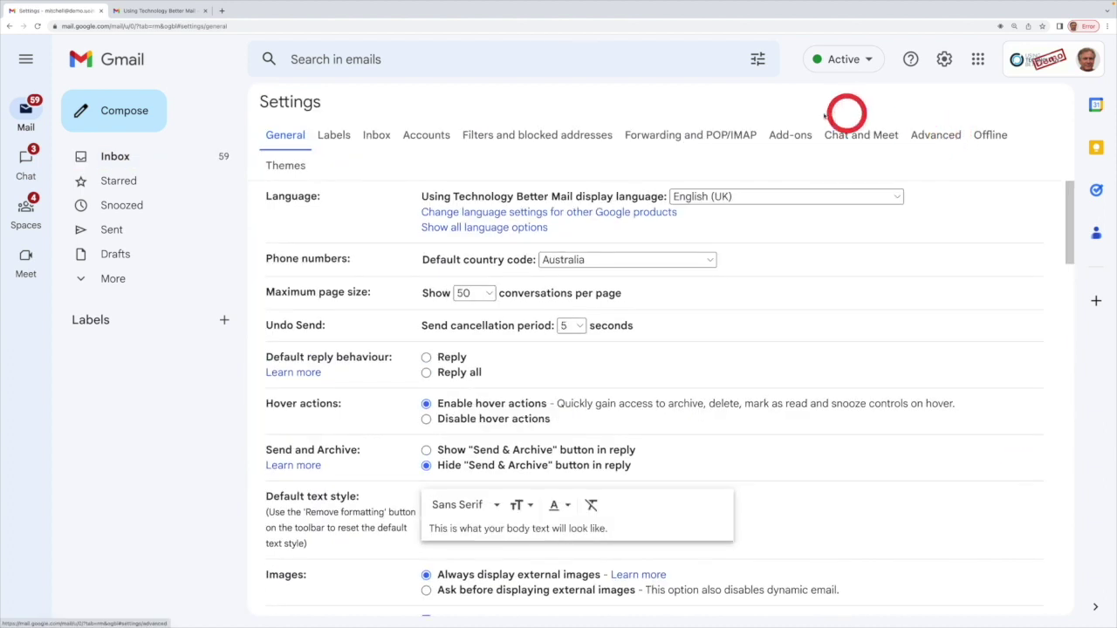
click(426, 135)
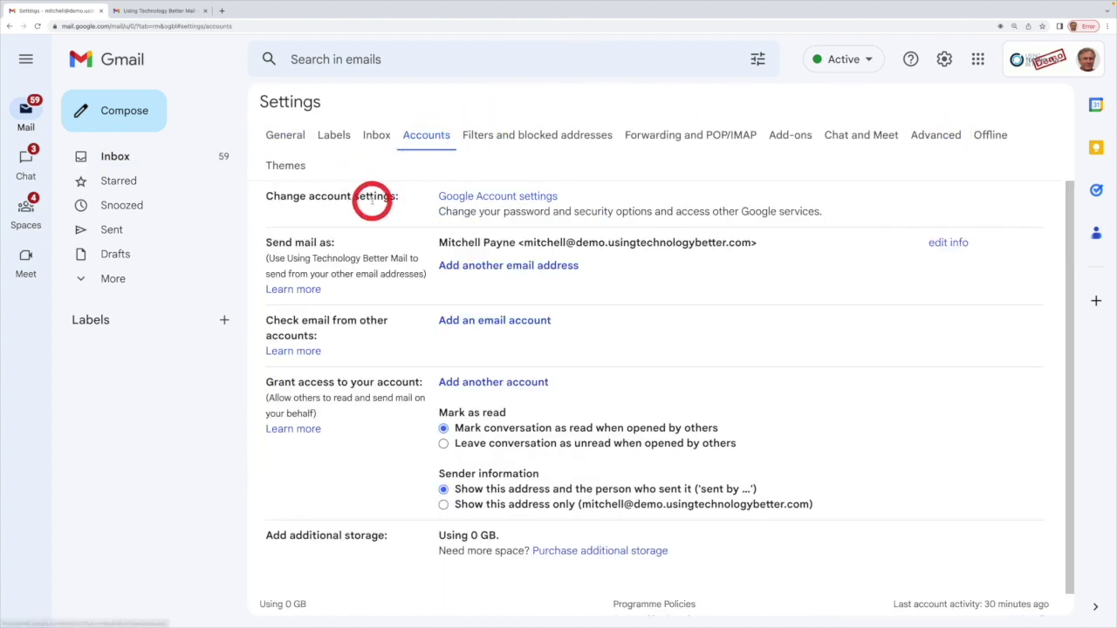
scroll(371, 202, down, 1)
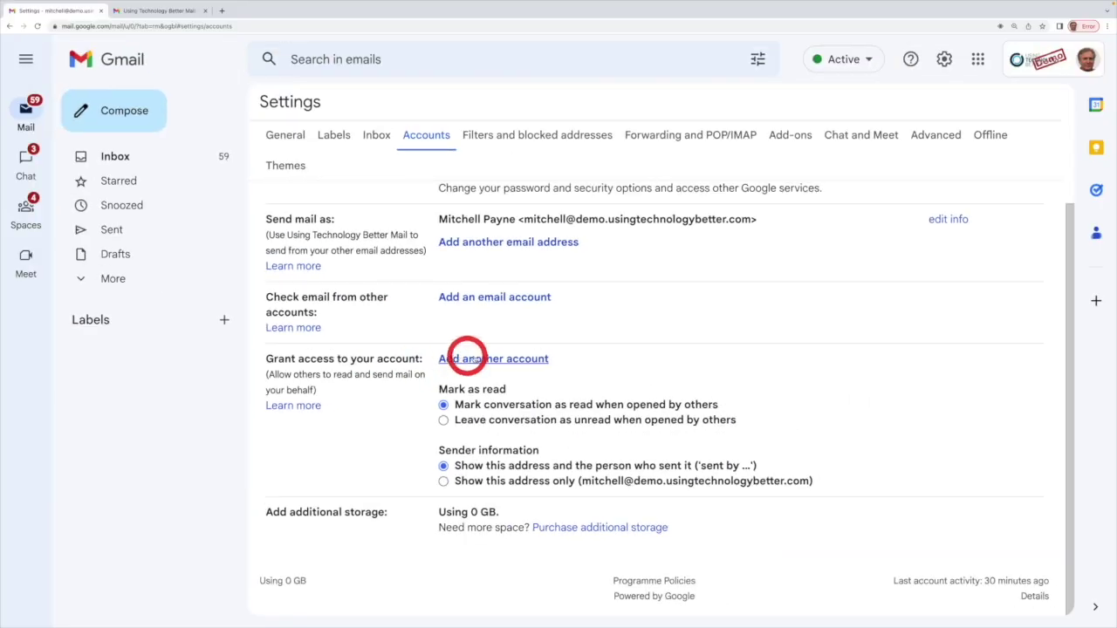
click(474, 360)
Step: Enter the delegate's email address as the account to grant access and continue
click(129, 109)
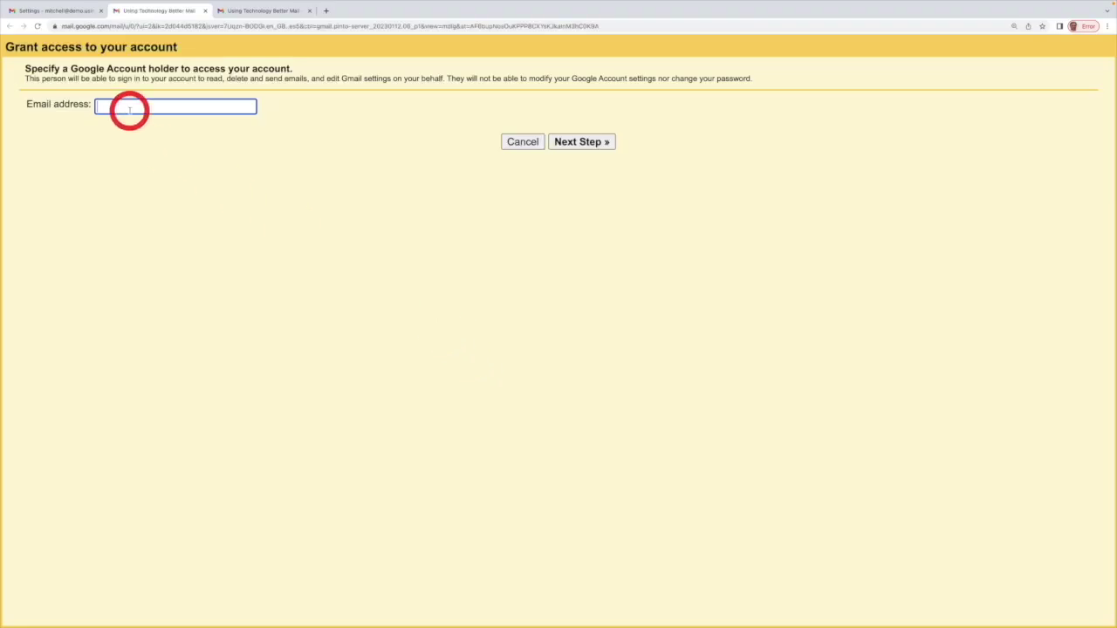
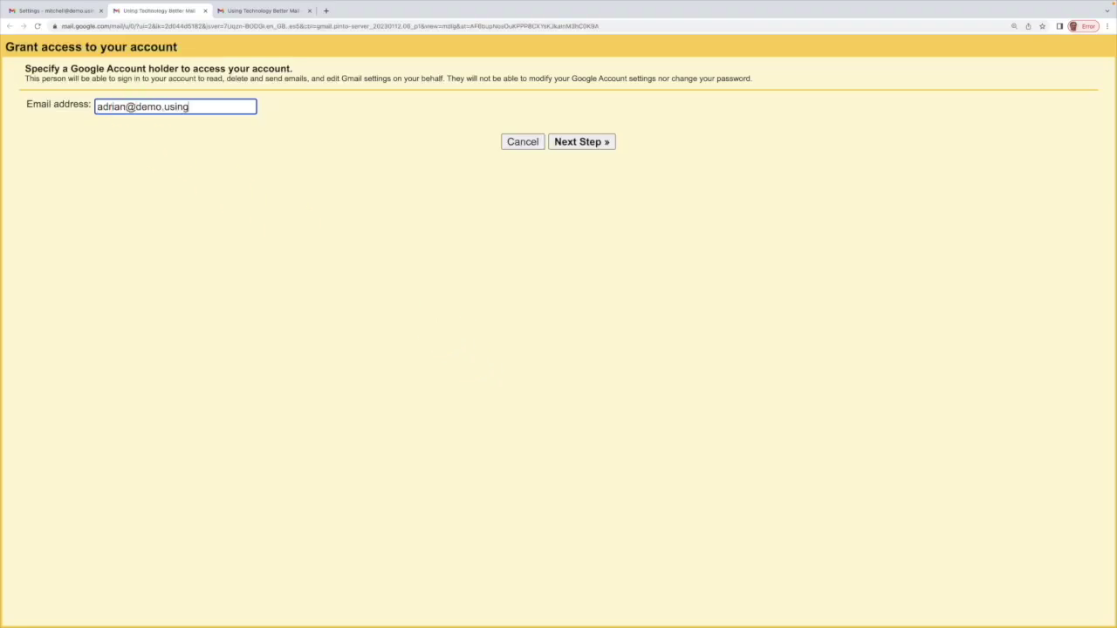
click(580, 142)
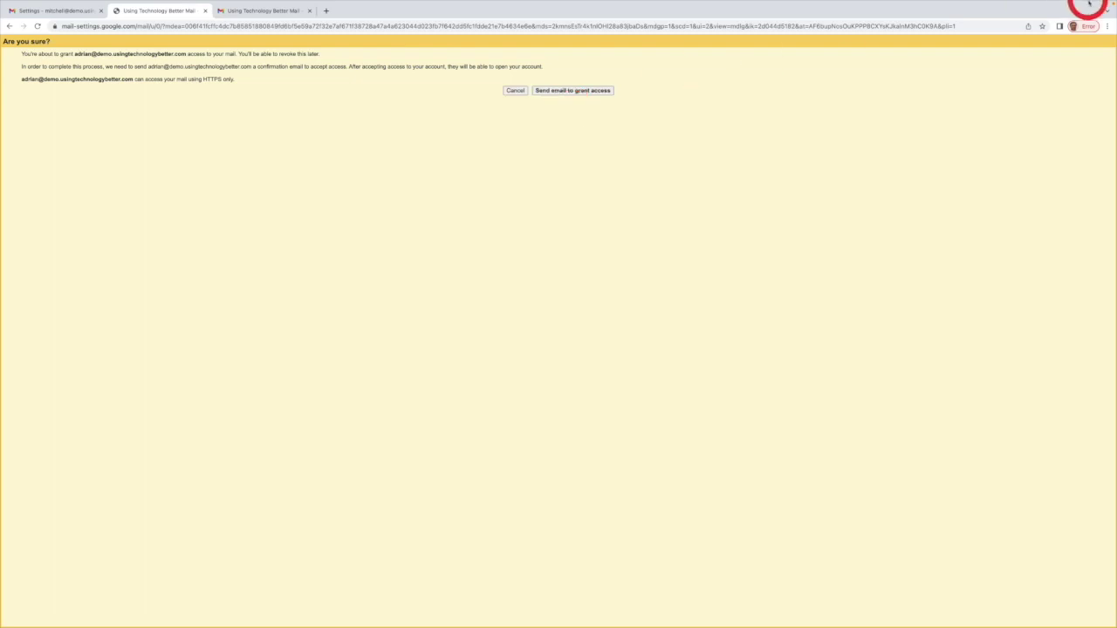
Step: Zoom in on the confirmation page, send the access email, and close the Granted tab
click(1107, 26)
click(1080, 122)
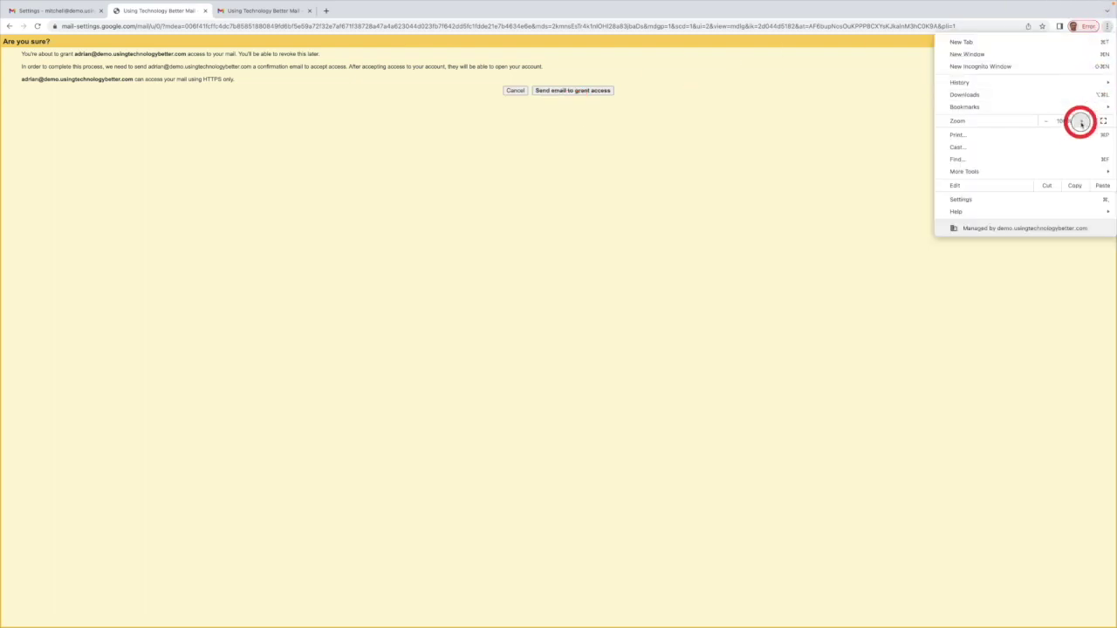
click(1081, 122)
click(1081, 122)
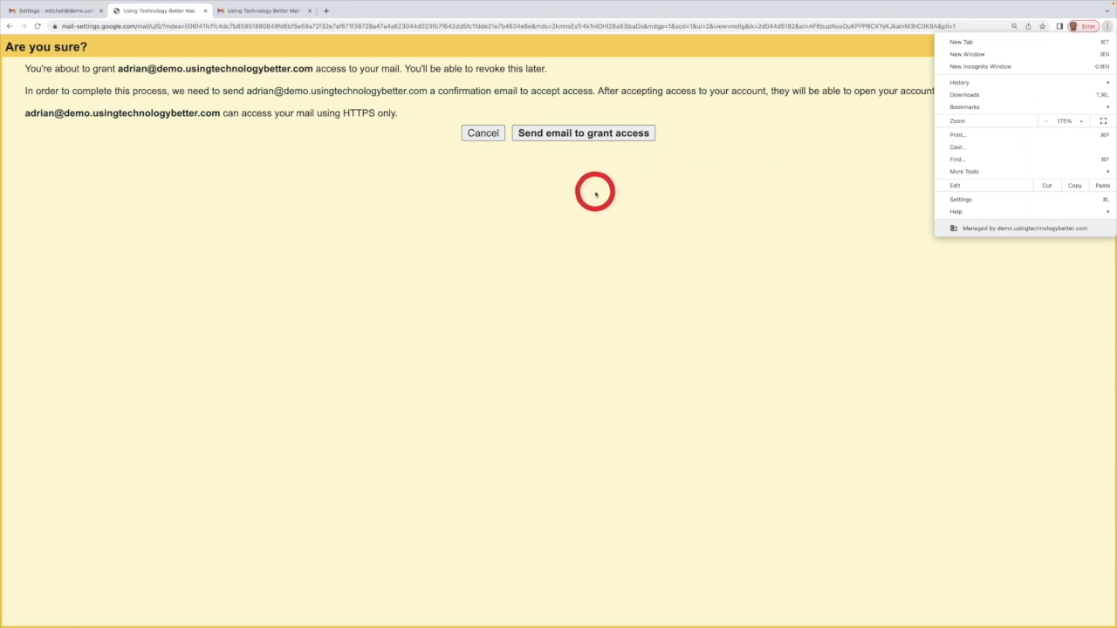
click(574, 135)
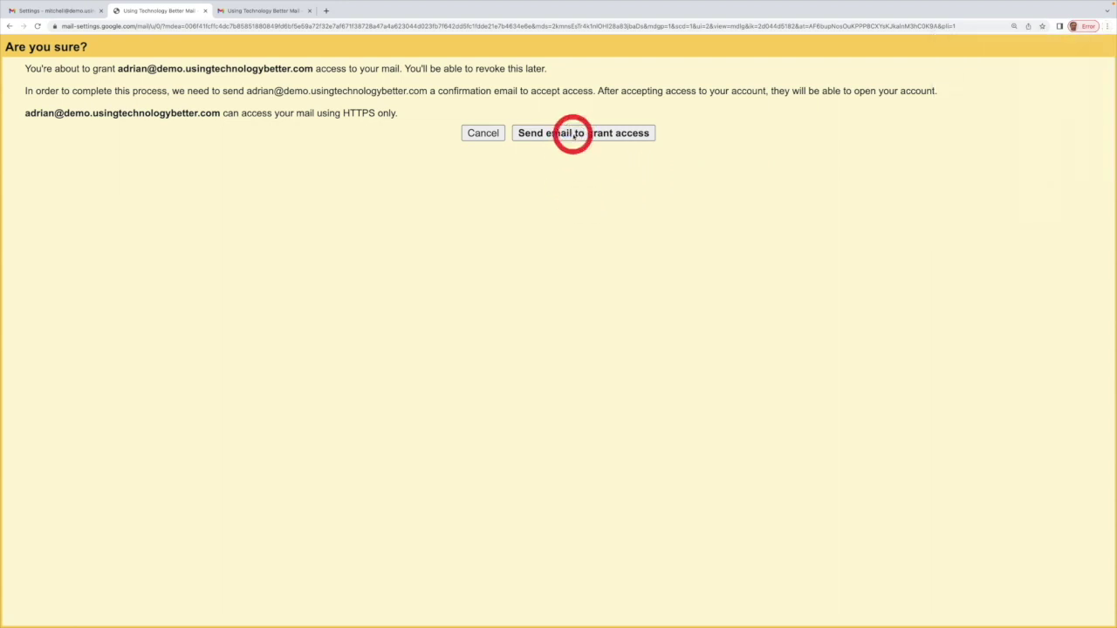
click(573, 135)
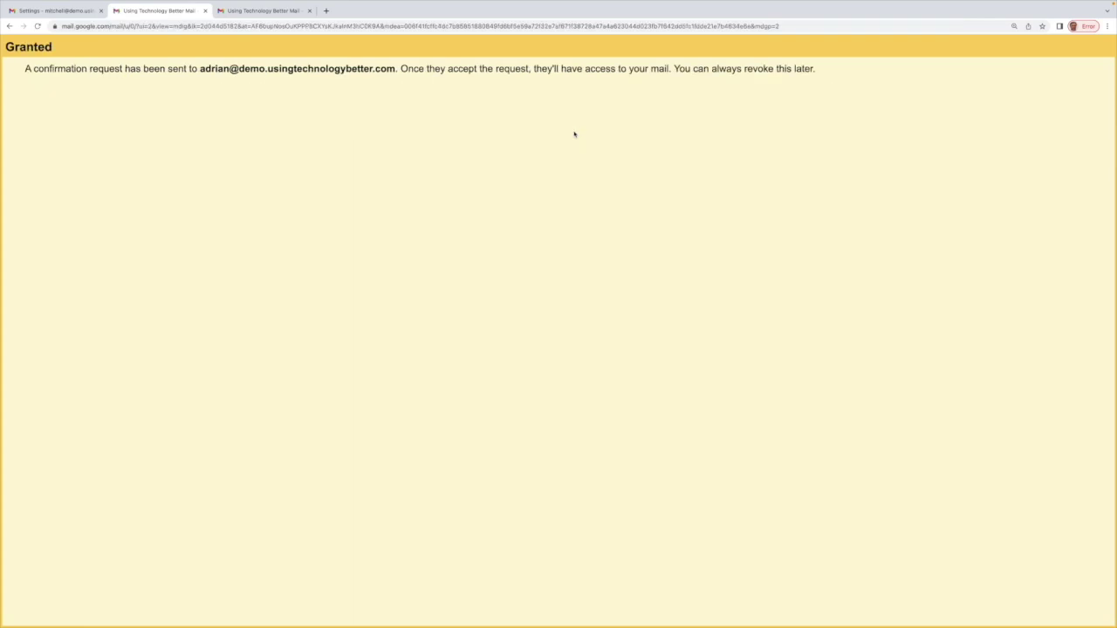
key(ctrl+w)
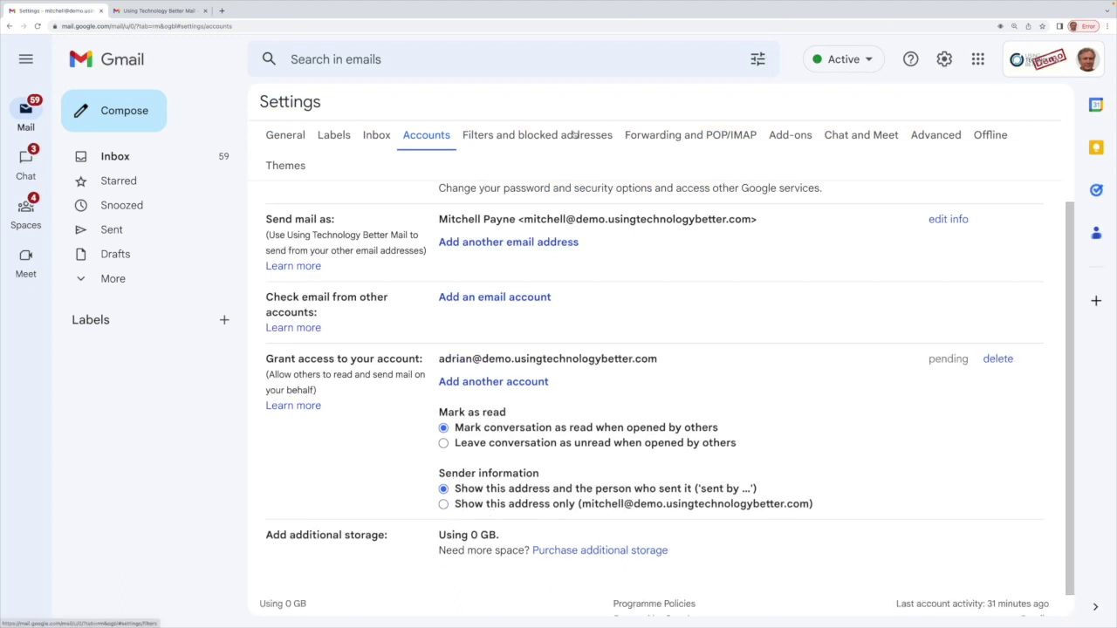
click(574, 134)
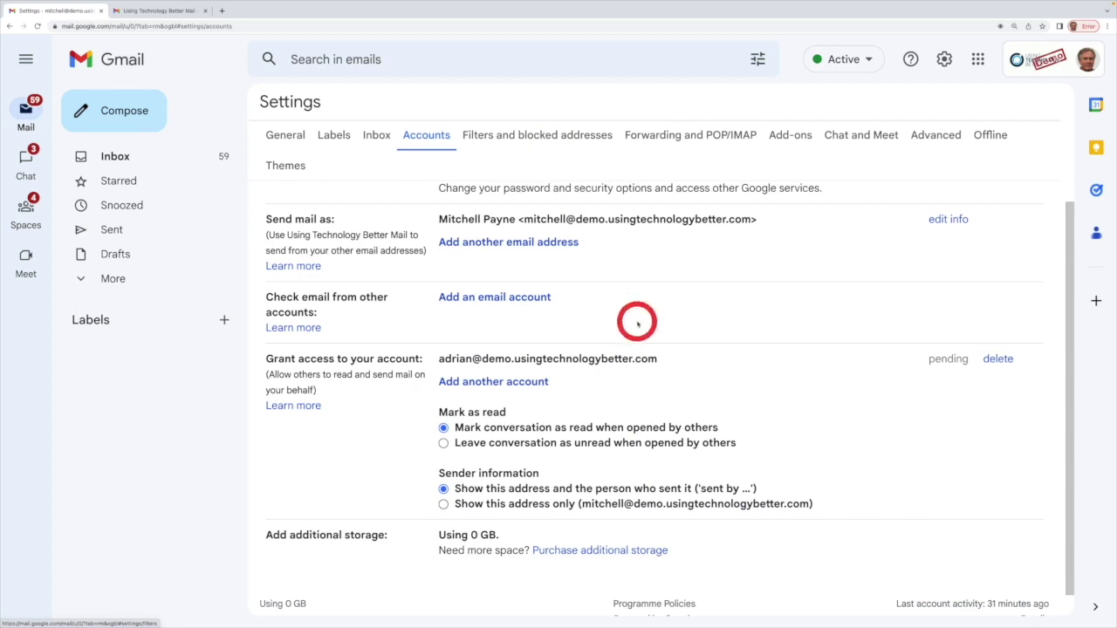
scroll(678, 346, down, 2)
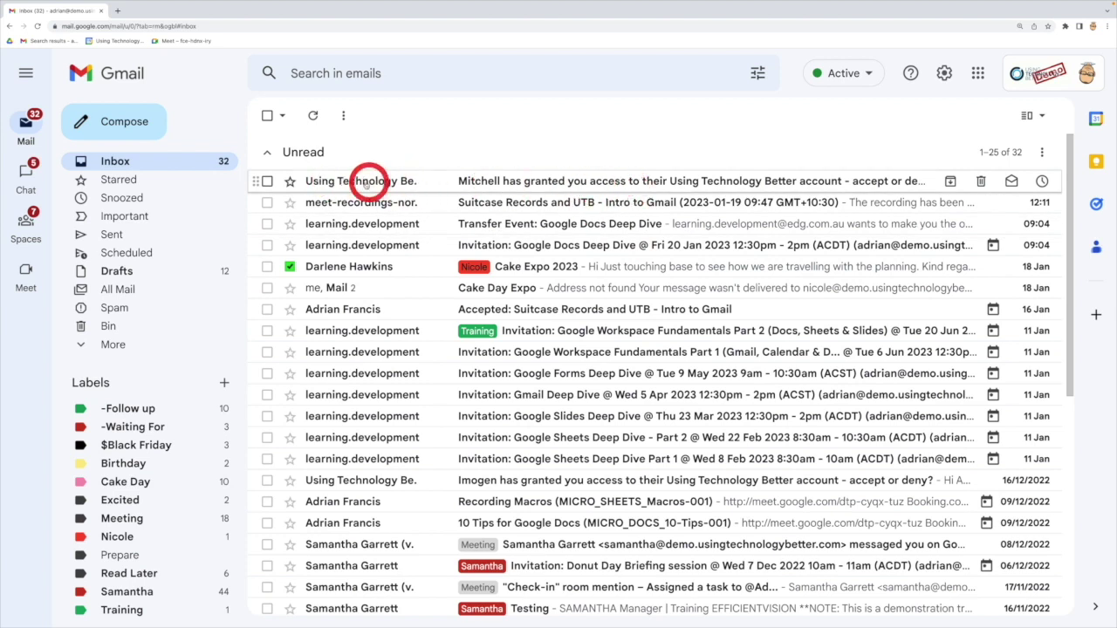
Step: Accept the access invitation email's link and confirm it, then return to the email tab
click(360, 181)
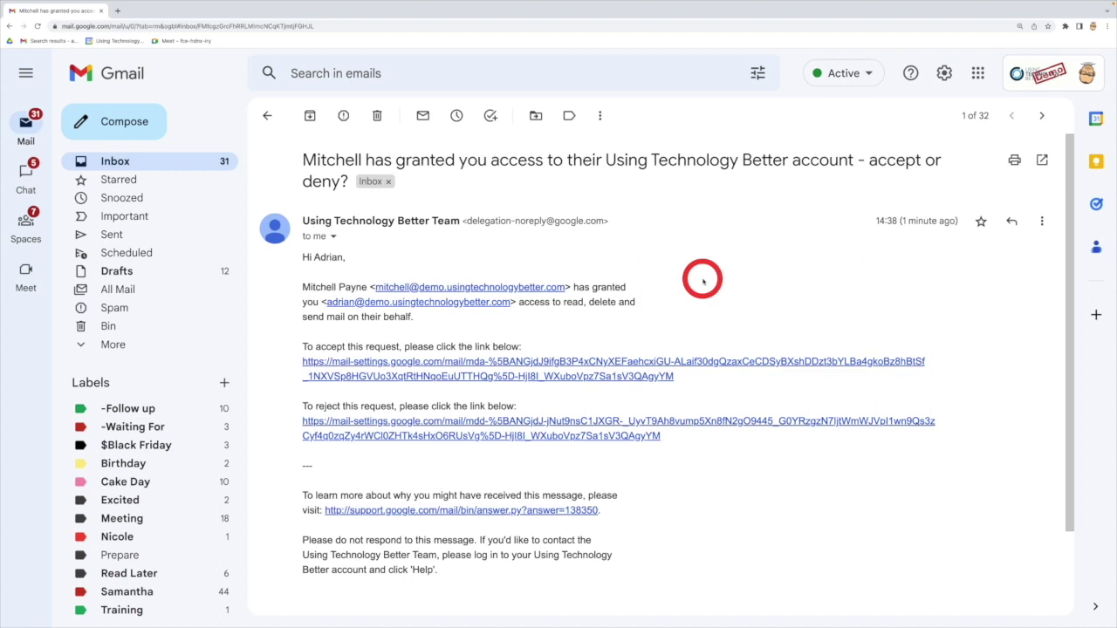
scroll(702, 280, down, 1)
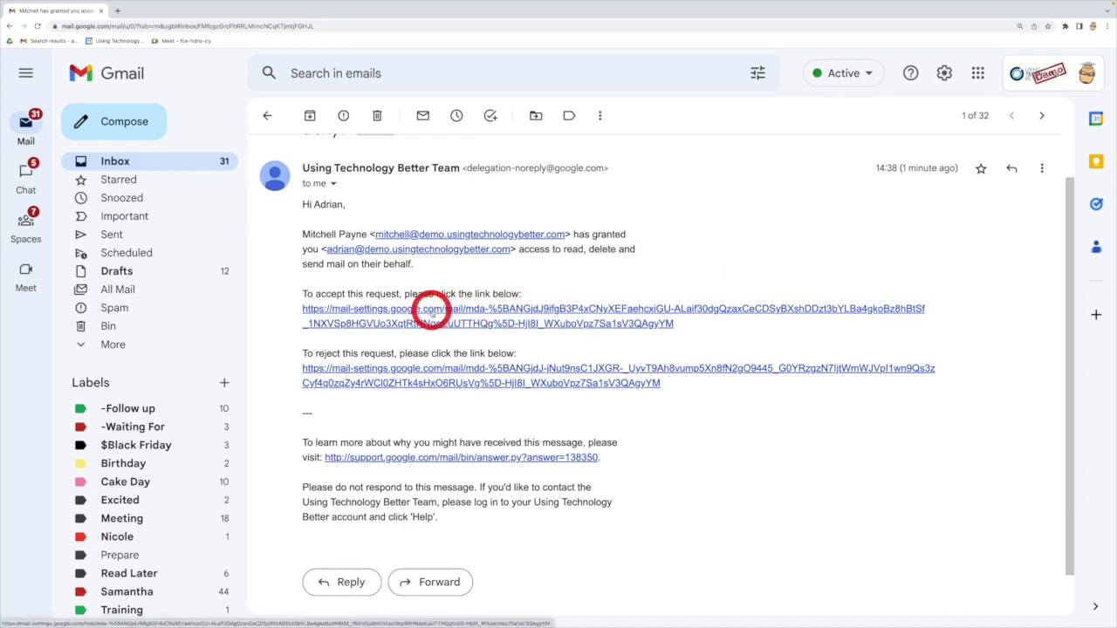
click(432, 313)
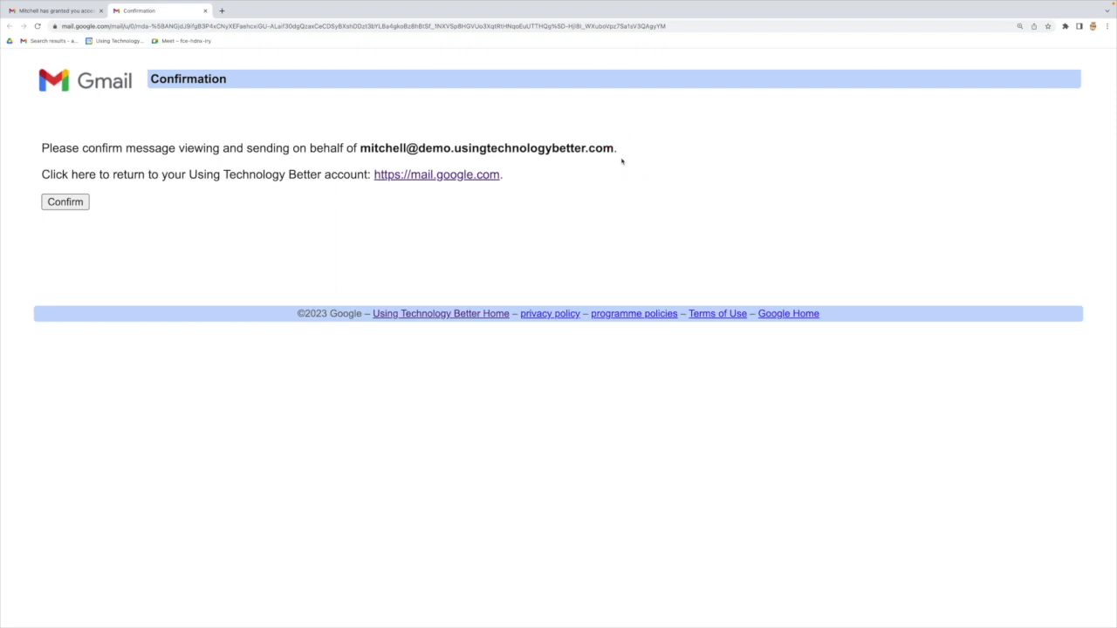
click(65, 202)
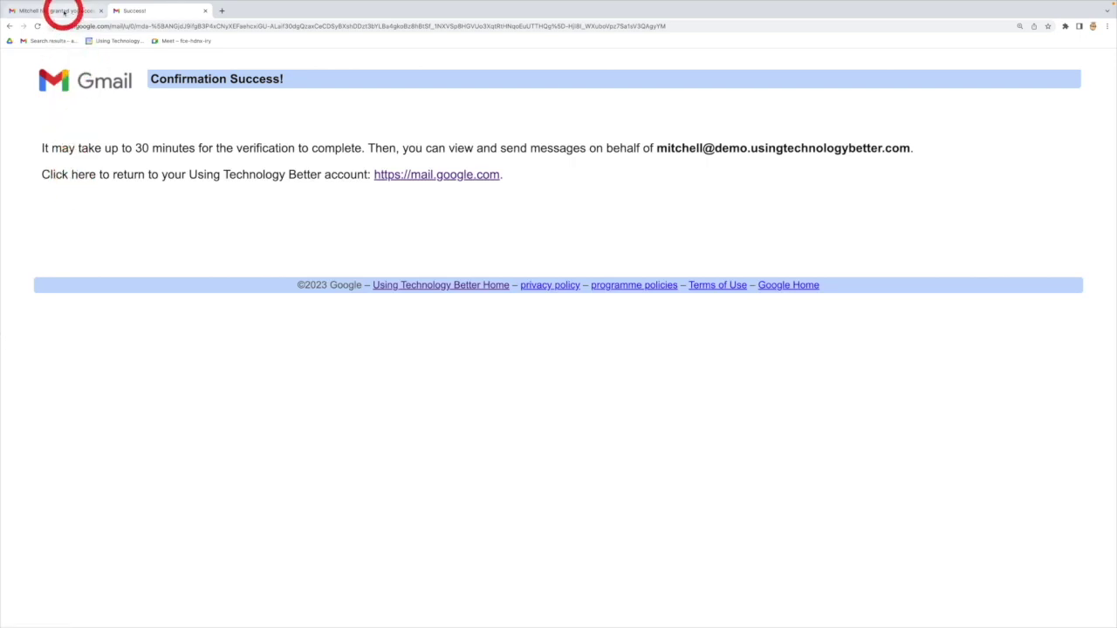
click(64, 12)
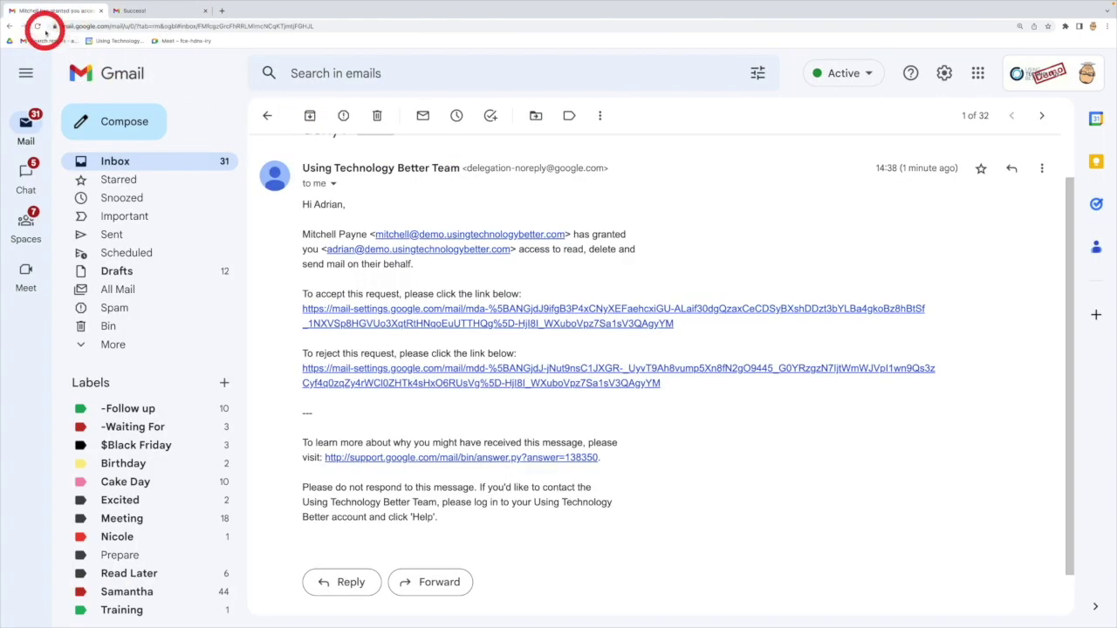
Step: Reload Gmail and open the delegated mailbox from the account menu in a new tab
click(37, 26)
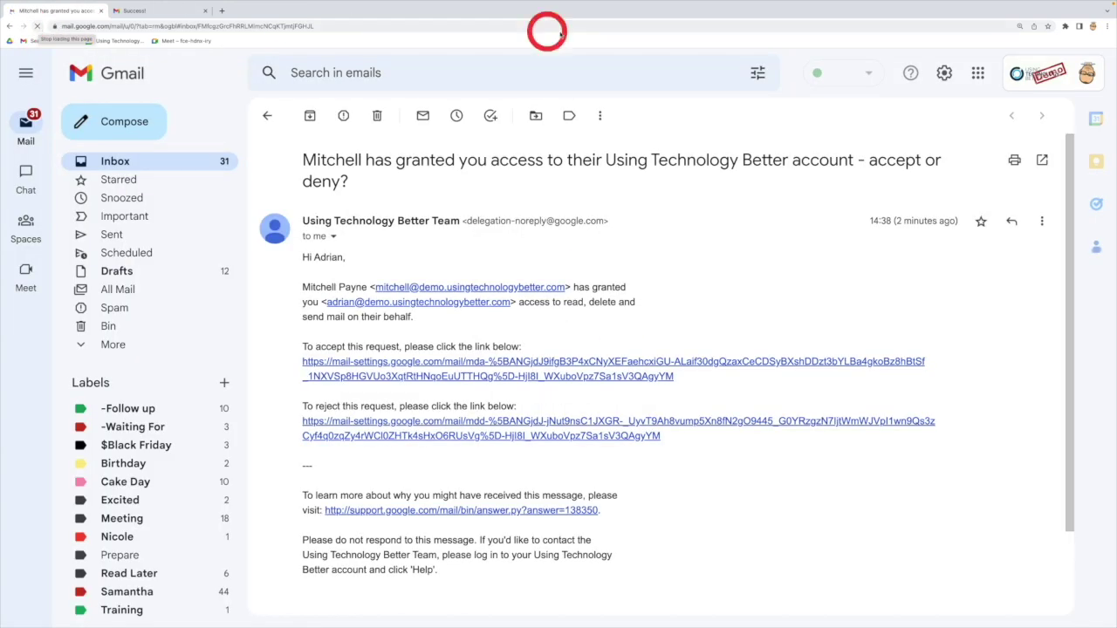
click(270, 116)
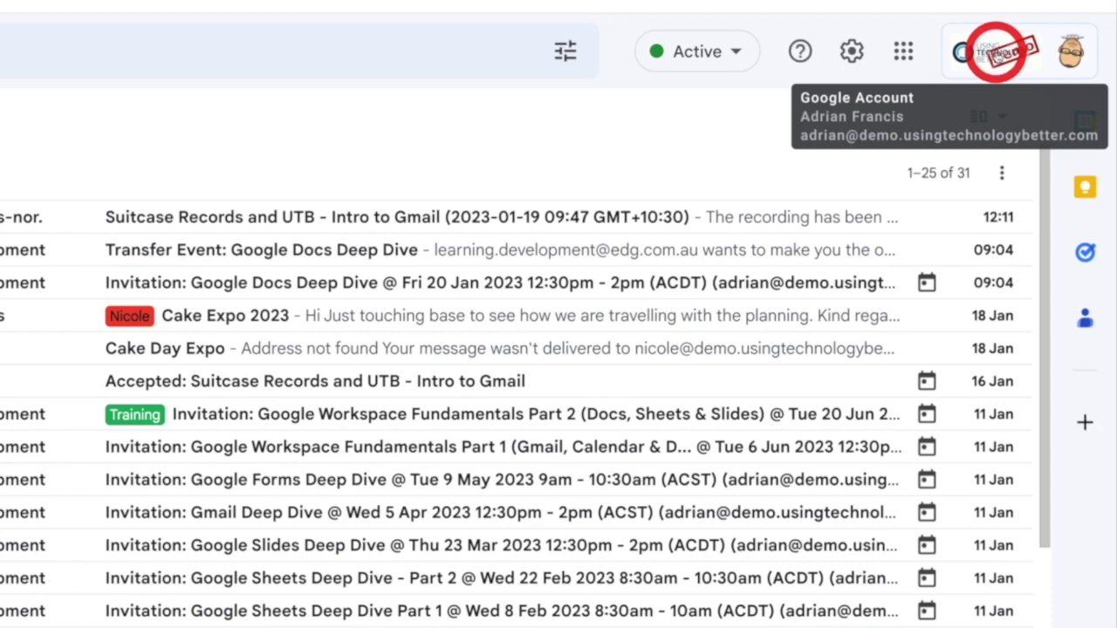
click(997, 52)
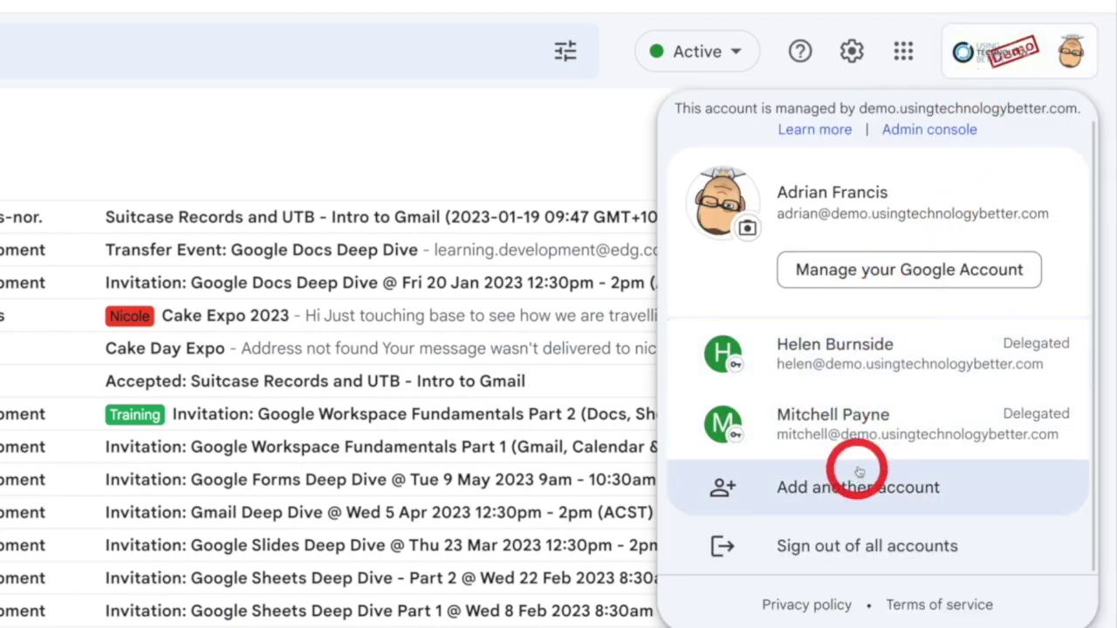
click(878, 431)
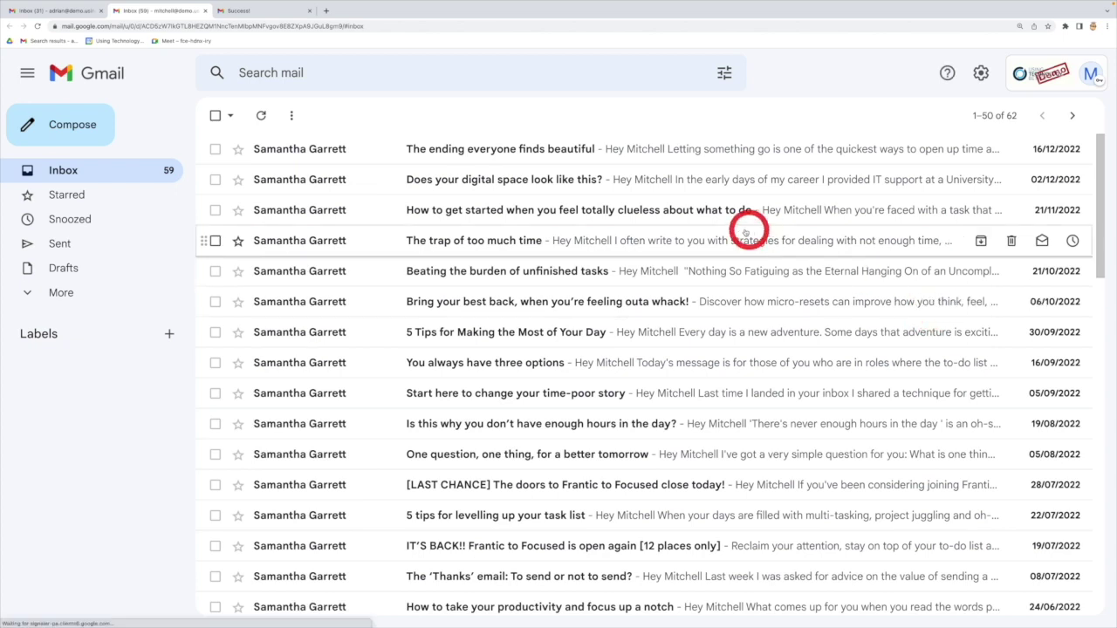
Step: Compare the own and delegated inbox tabs, briefly opening and closing Quick settings
click(54, 11)
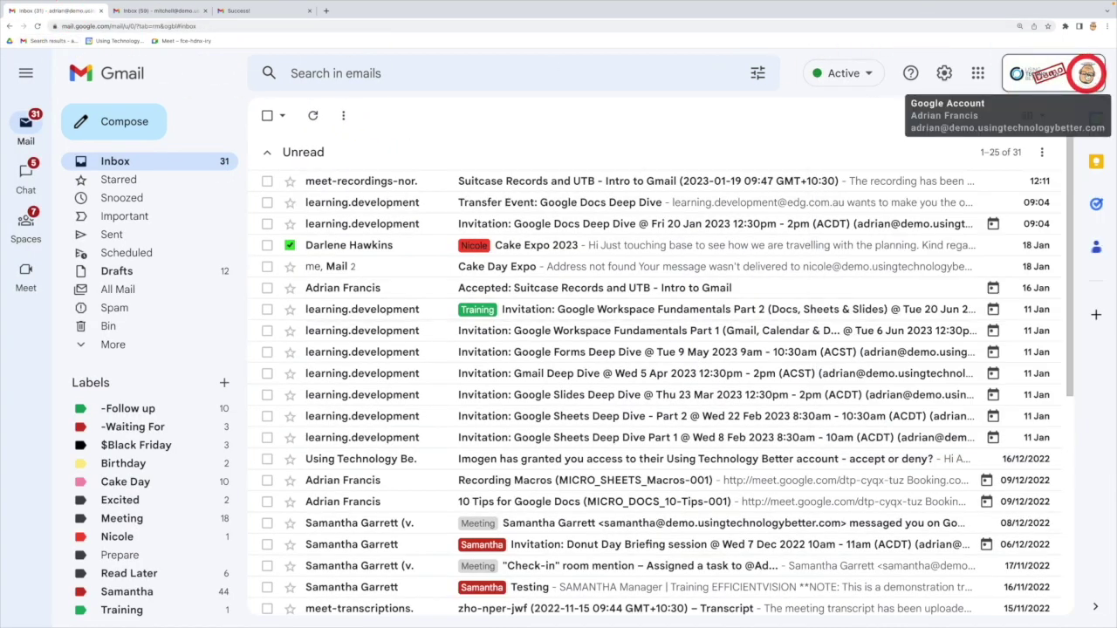
click(124, 11)
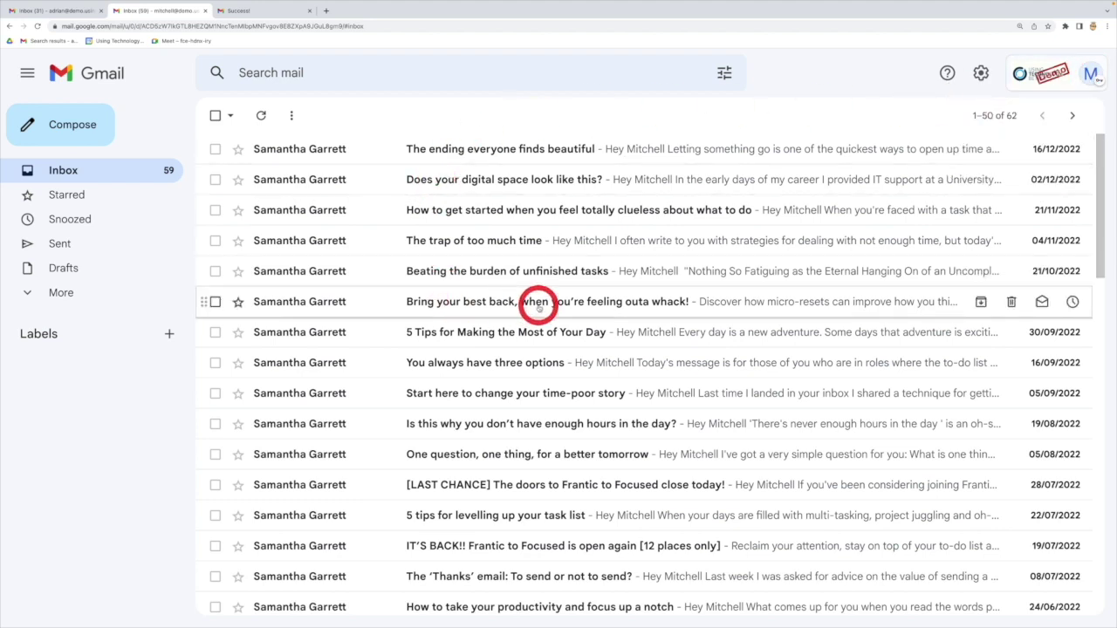
click(66, 13)
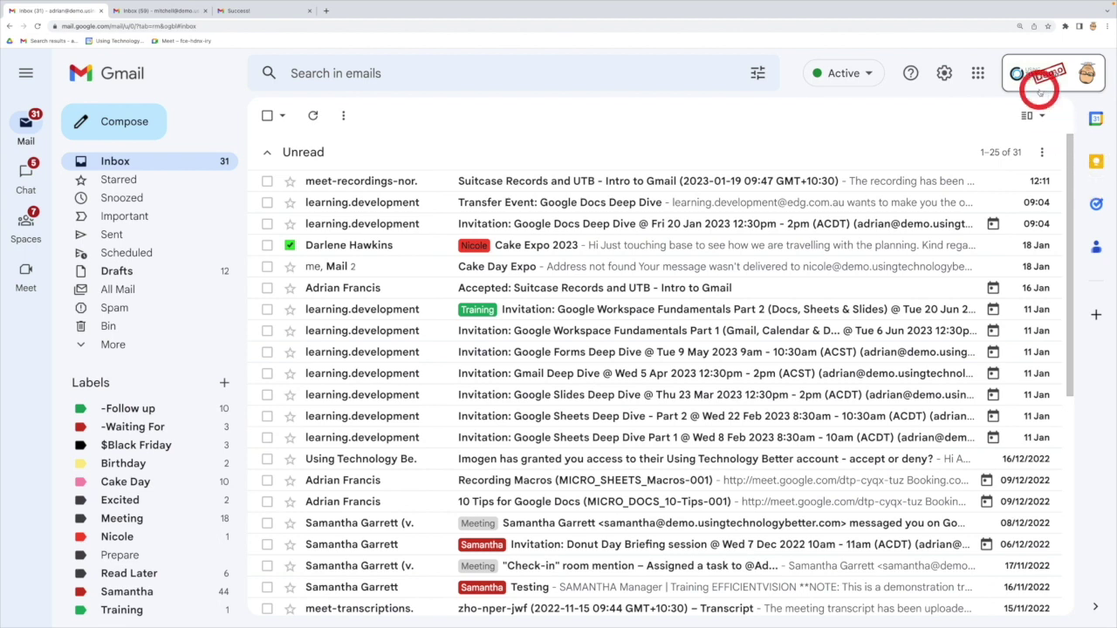
click(943, 73)
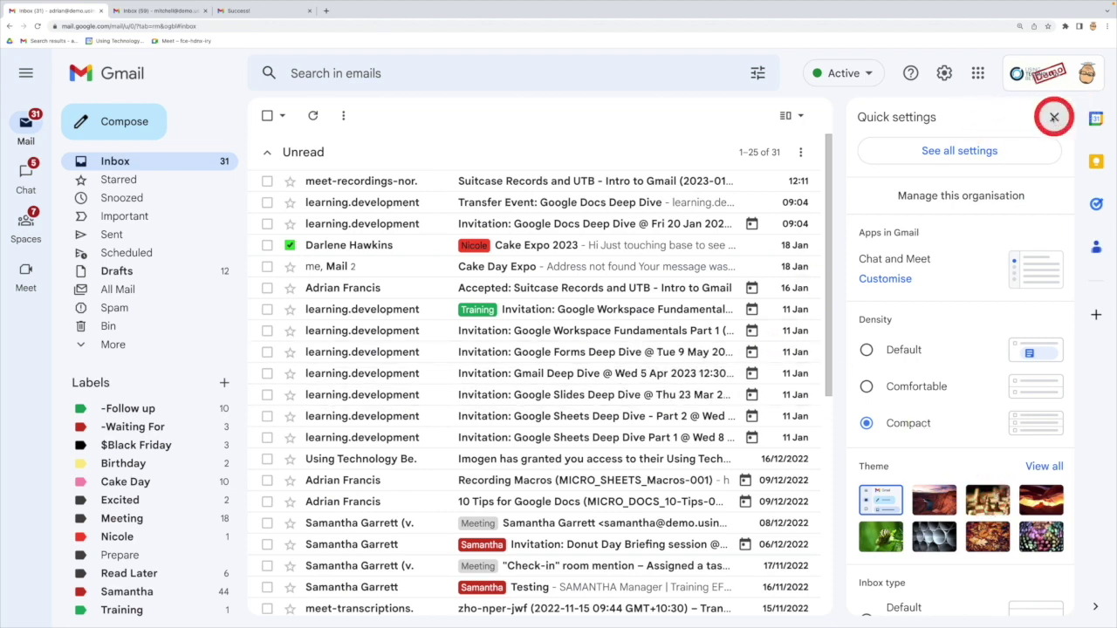
click(1053, 117)
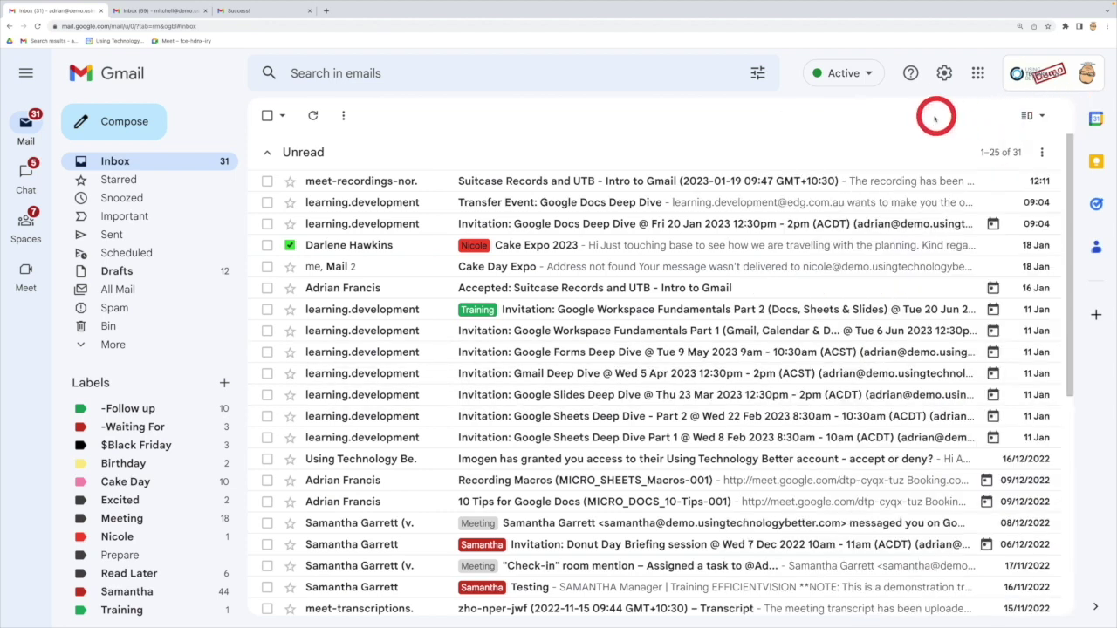
Step: Look over the delegated inbox's messages, then return to the delegate's own inbox
click(152, 11)
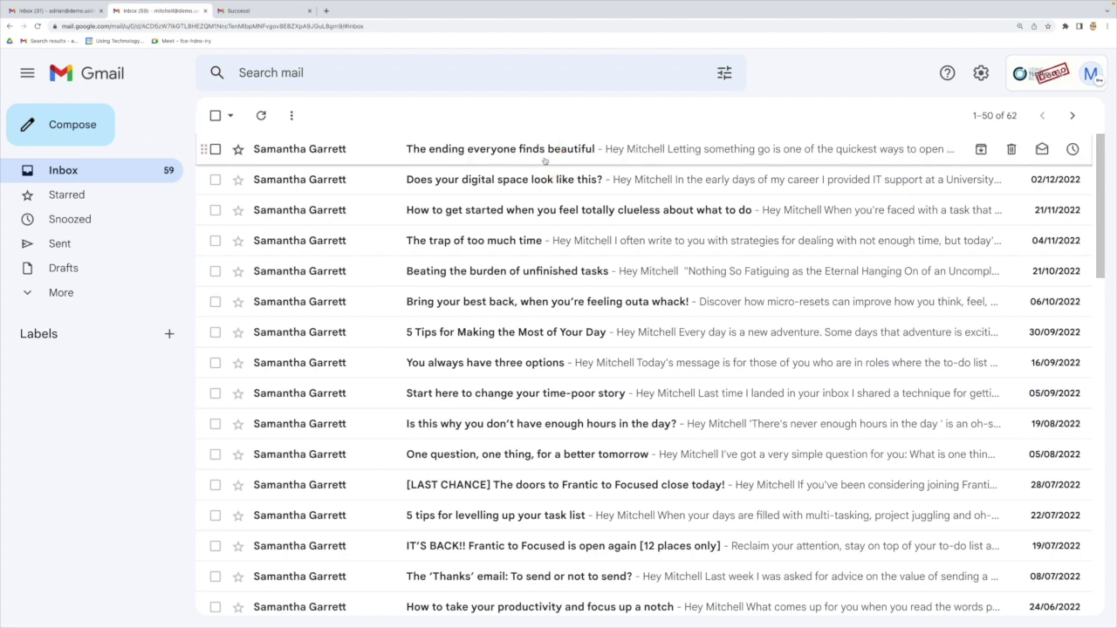
click(544, 160)
click(428, 180)
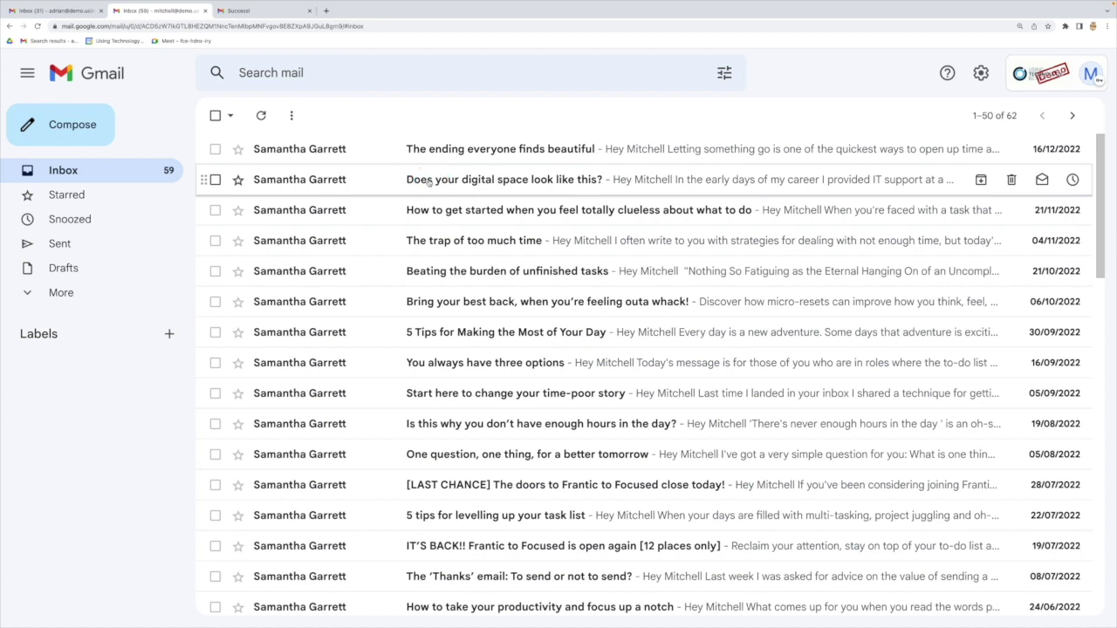
click(431, 181)
click(70, 11)
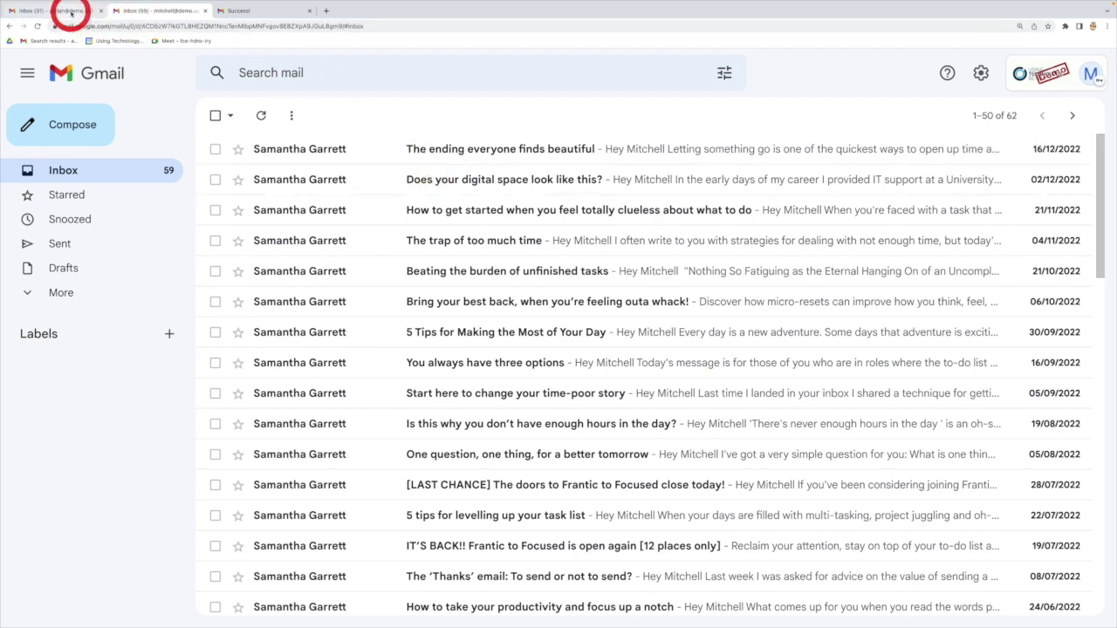